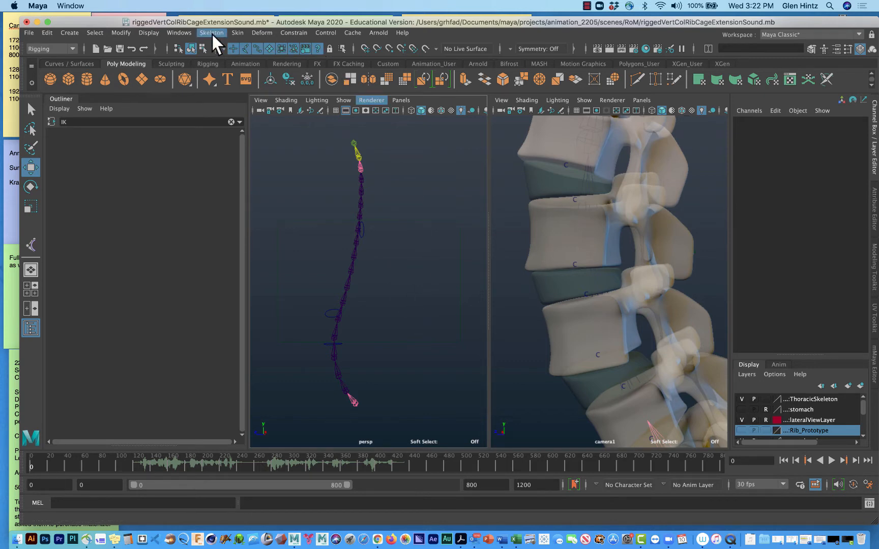
Create an IK spline handle with 4 spans from the lowest joint of the spine chain to its topmost joint.
{"action": "left_click", "coordinate": [212, 33]}
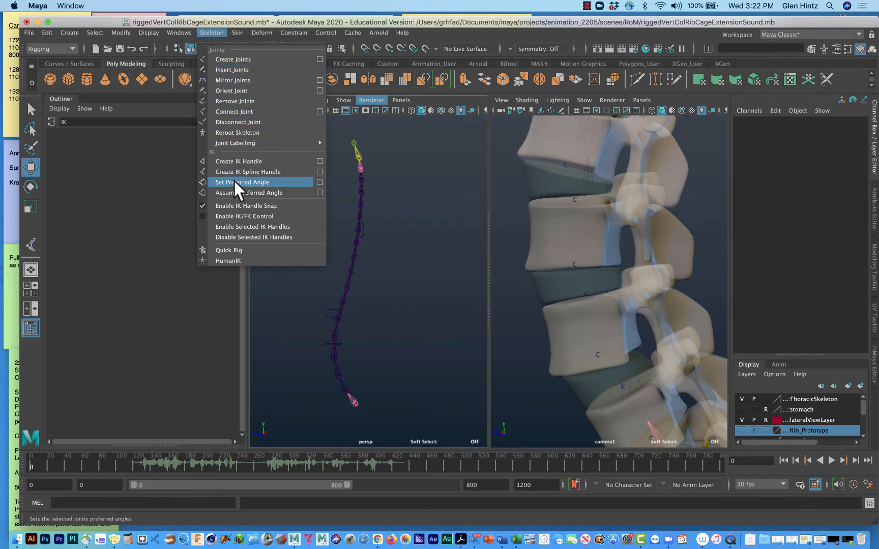
{"action": "left_click", "coordinate": [320, 171]}
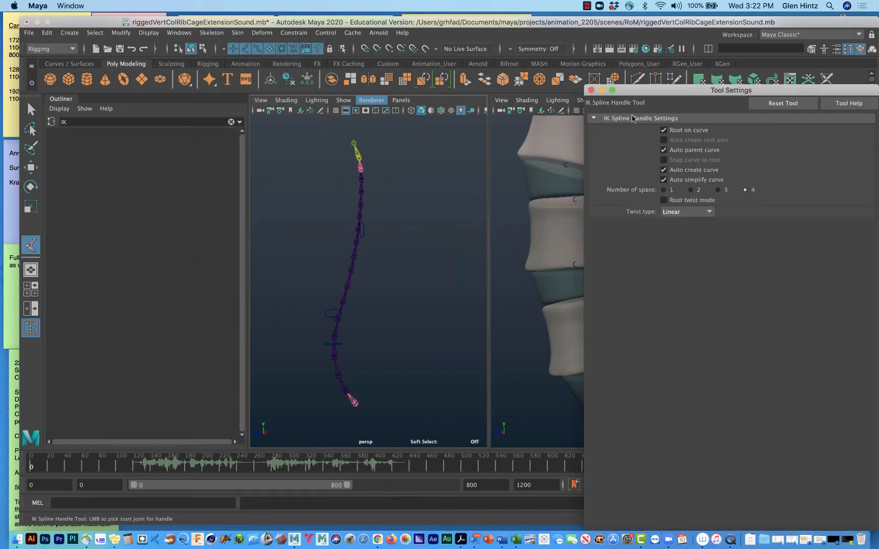
{"action": "left_click_drag", "start_coordinate": [667, 96], "coordinate": [501, 14]}
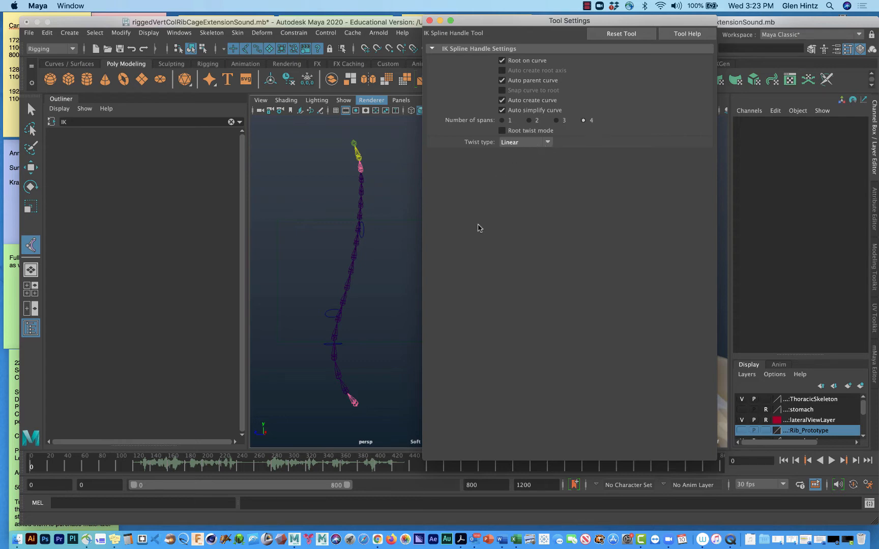
{"action": "left_click", "coordinate": [356, 411]}
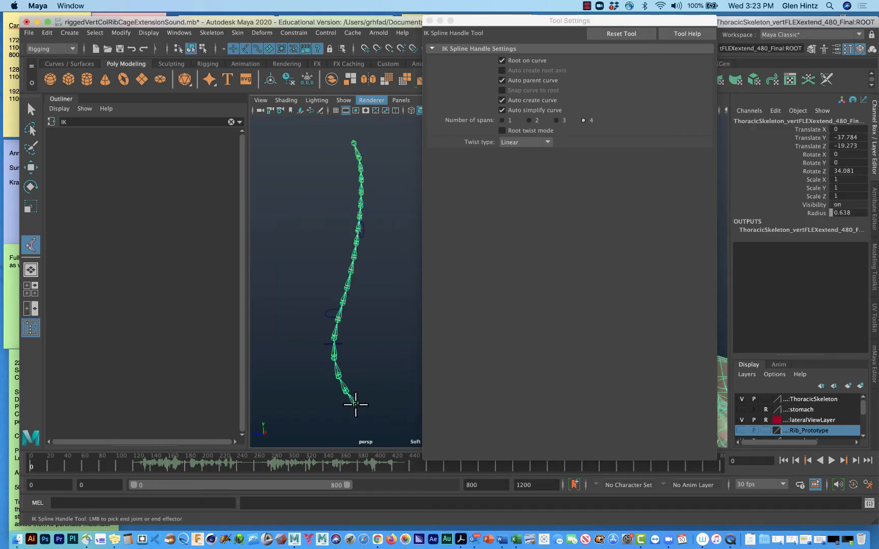
{"action": "left_click", "coordinate": [353, 140]}
{"action": "key", "text": "w"}
{"action": "left_click", "coordinate": [430, 20]}
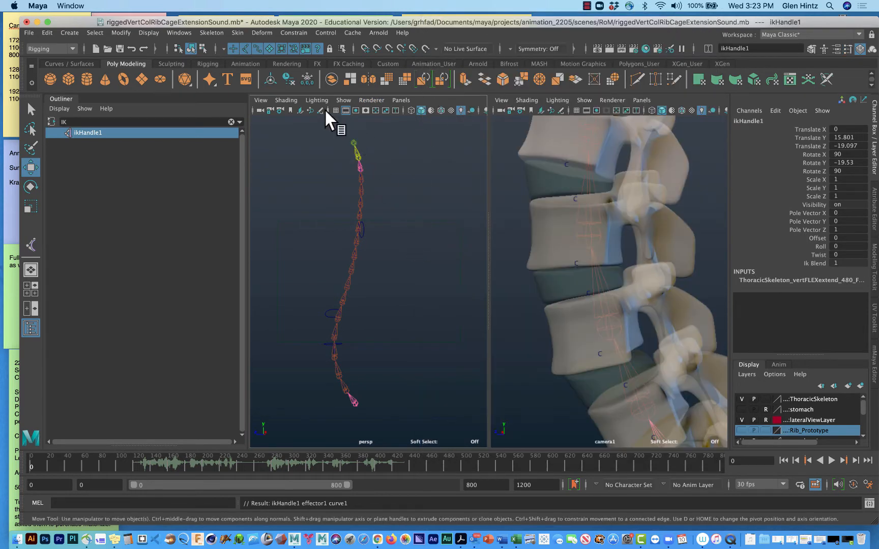
Hide joints in the perspective view and select the IK spline curve.
{"action": "left_click", "coordinate": [343, 100]}
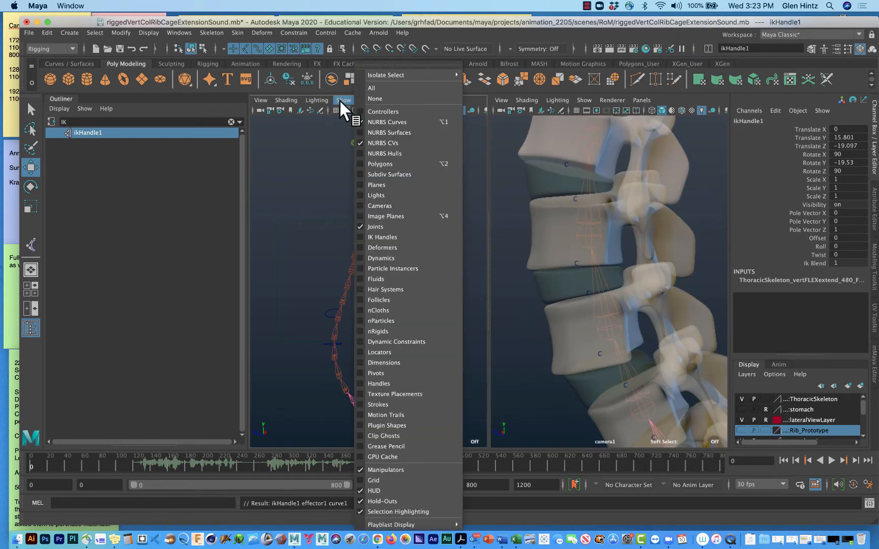
{"action": "left_click", "coordinate": [381, 227]}
{"action": "left_click", "coordinate": [353, 260]}
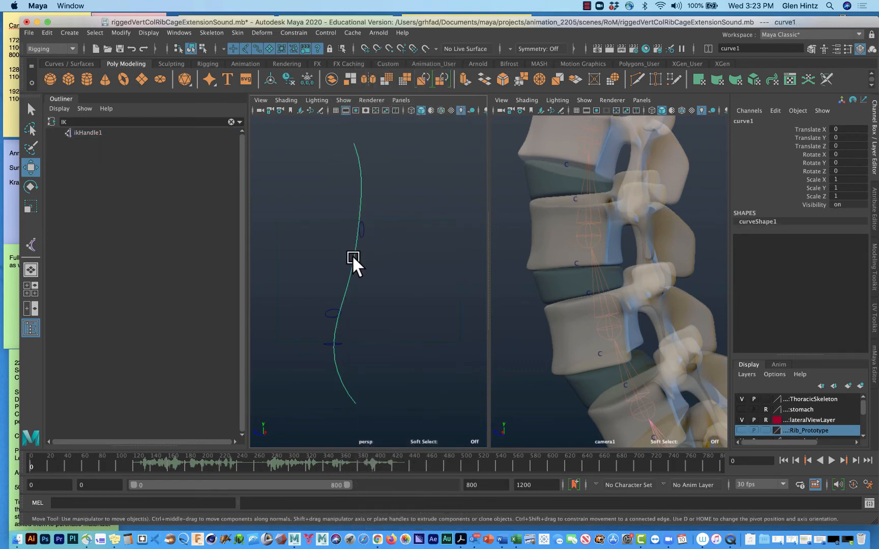
Try moving the curve's middle control vertex sideways, undo the move, and return the curve to object mode.
{"action": "right_click", "coordinate": [353, 259]}
{"action": "right_click_drag", "start_coordinate": [355, 260], "coordinate": [297, 258]}
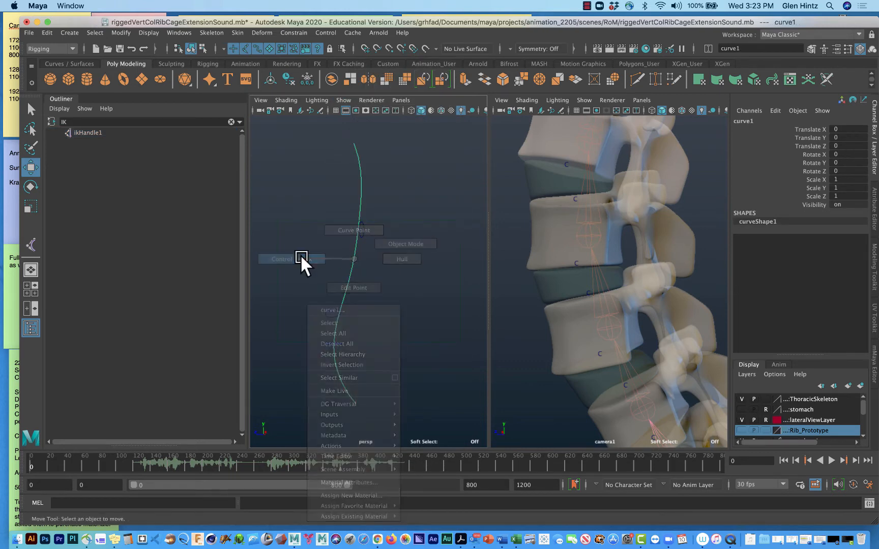
{"action": "left_click", "coordinate": [354, 281]}
{"action": "left_click_drag", "start_coordinate": [350, 277], "coordinate": [315, 266]}
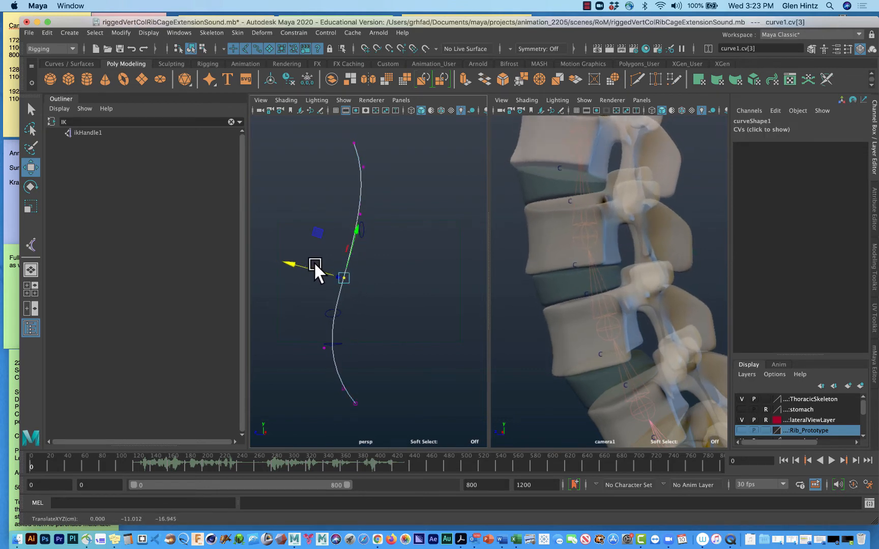
{"action": "key", "text": "ctrl+z"}
{"action": "left_click", "coordinate": [432, 268]}
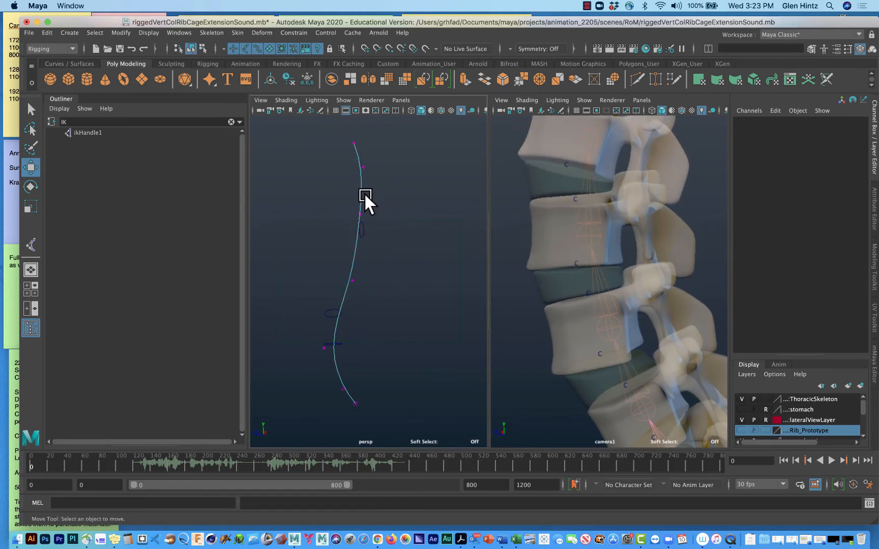
{"action": "right_click_drag", "start_coordinate": [364, 192], "coordinate": [400, 172]}
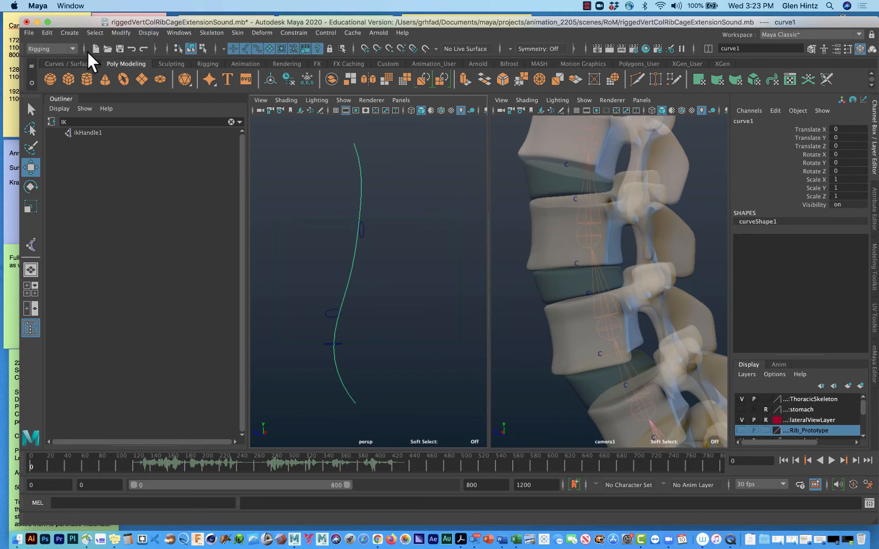
Rebuild the spline curve as uniform 3 Cubic with 16 spans and check its control vertices.
{"action": "left_click", "coordinate": [72, 48]}
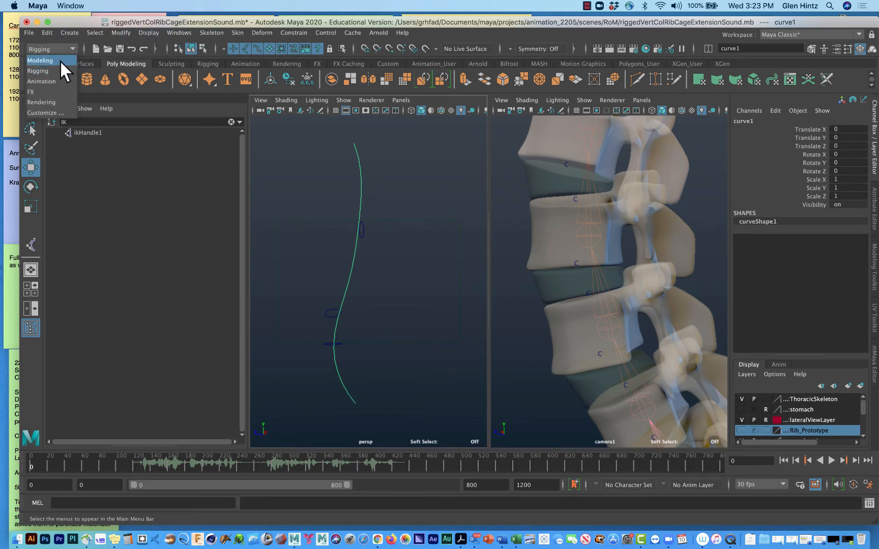
{"action": "left_click", "coordinate": [60, 60]}
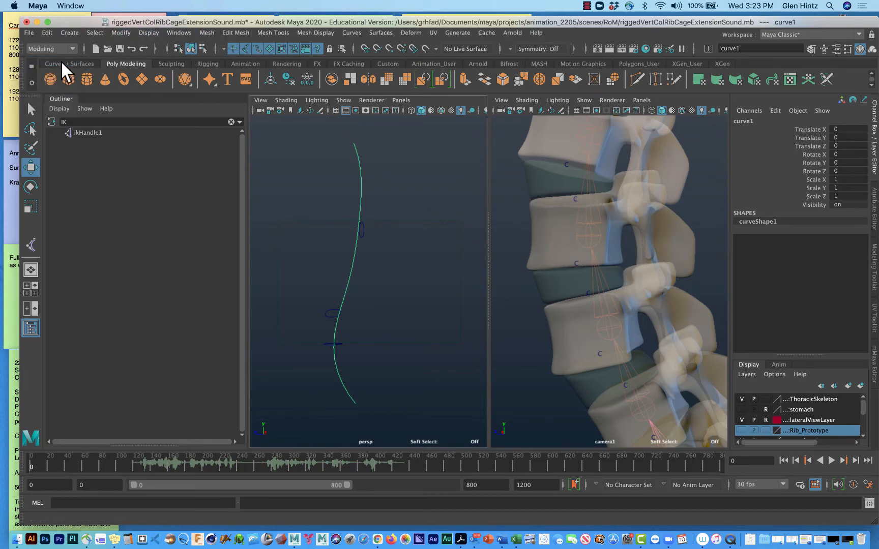
{"action": "left_click", "coordinate": [352, 33]}
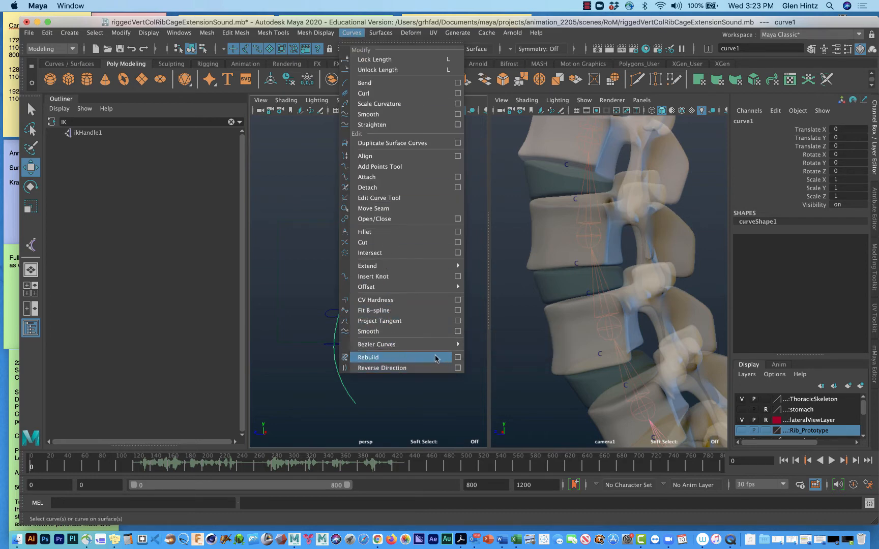
{"action": "left_click", "coordinate": [458, 358]}
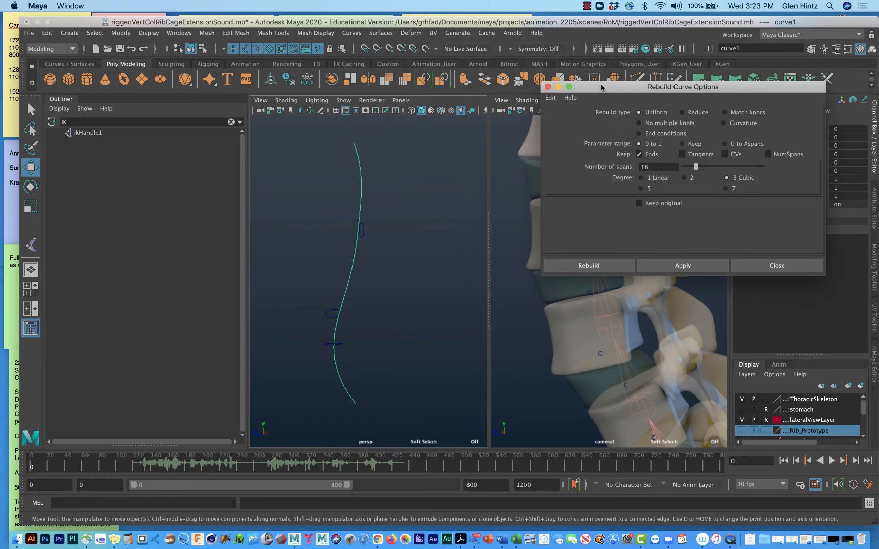
{"action": "left_click_drag", "start_coordinate": [603, 87], "coordinate": [442, 62]}
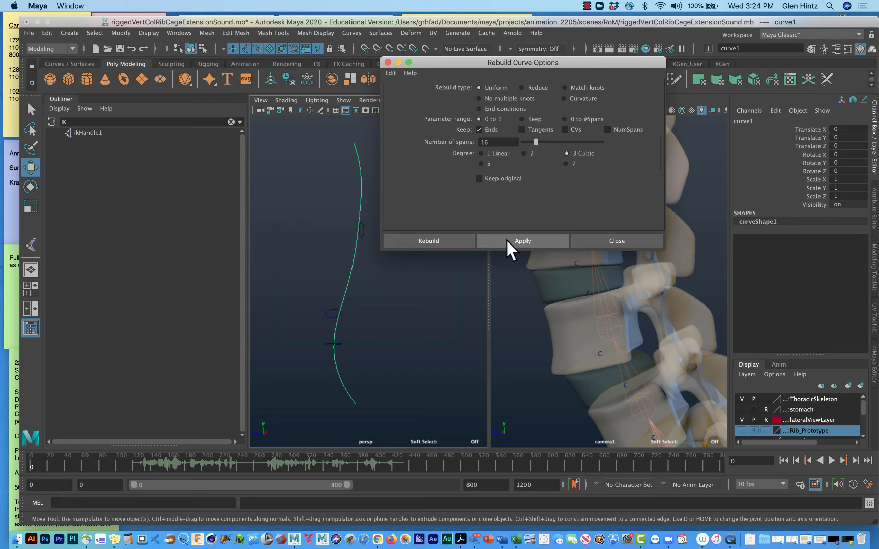
{"action": "left_click", "coordinate": [452, 240]}
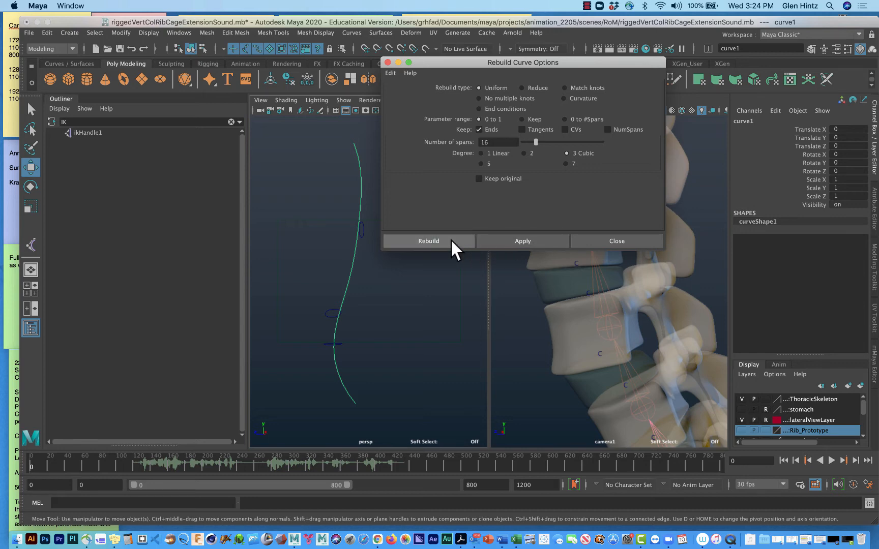
{"action": "right_click_drag", "start_coordinate": [350, 255], "coordinate": [309, 252]}
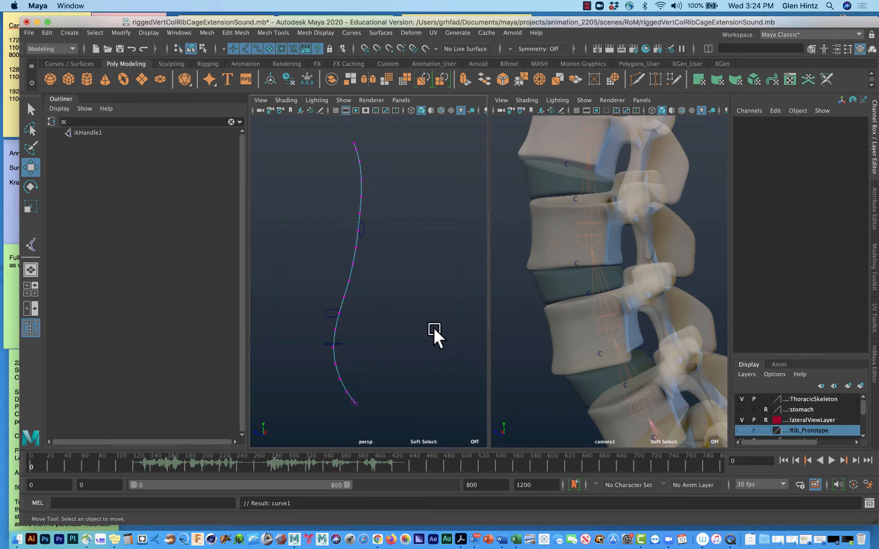
{"action": "right_click_drag", "start_coordinate": [347, 285], "coordinate": [387, 262]}
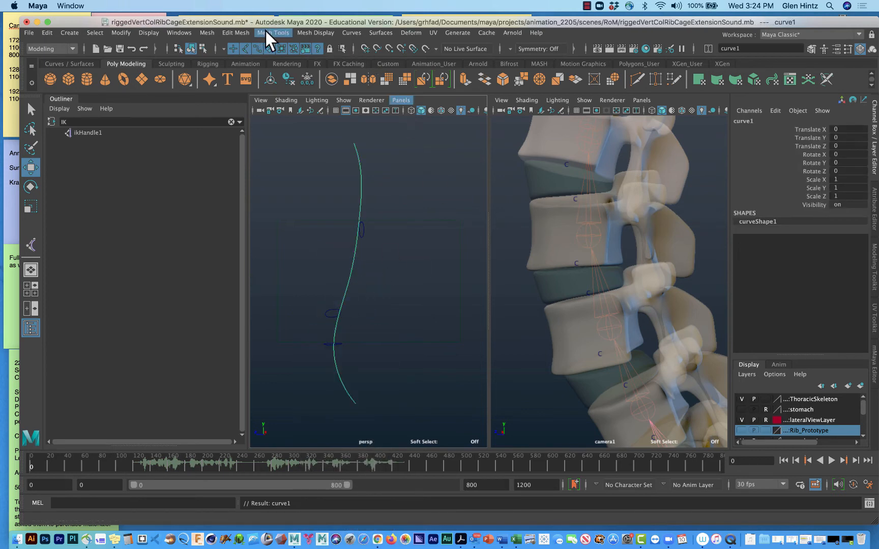
Add a nonlinear Bend deformer to the curve and show deformers in the perspective view.
{"action": "left_click", "coordinate": [407, 33]}
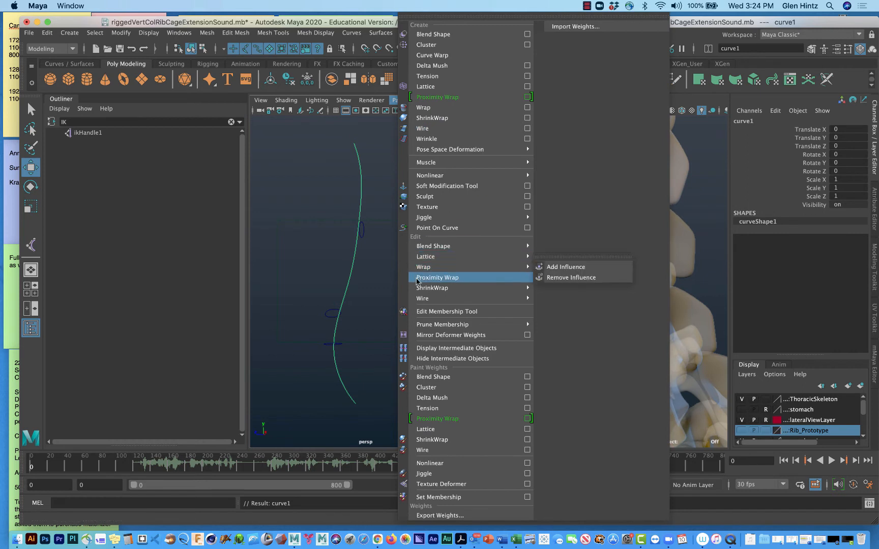
{"action": "mouse_move", "coordinate": [419, 298]}
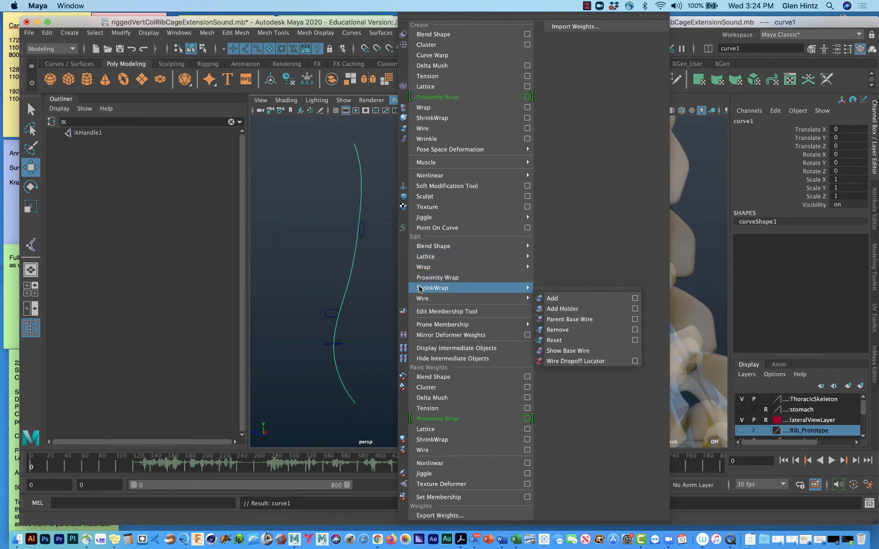
{"action": "mouse_move", "coordinate": [437, 163]}
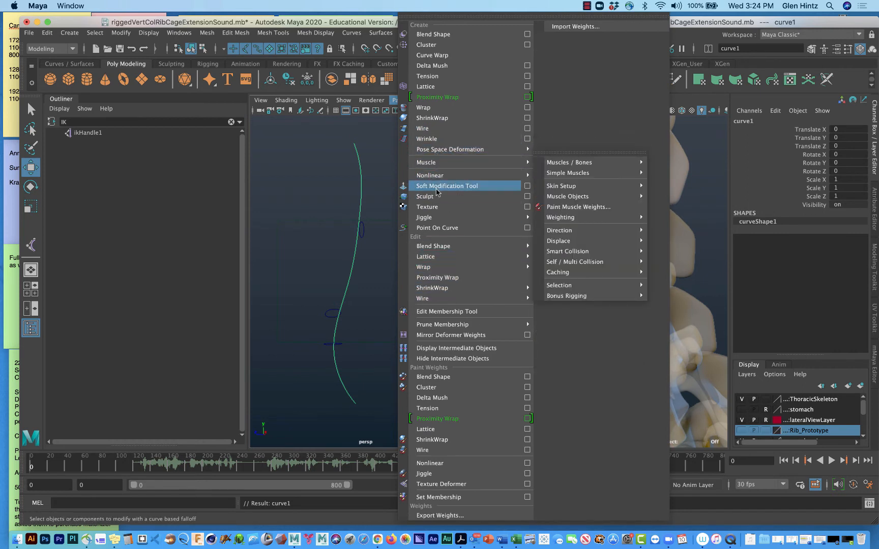
{"action": "left_click", "coordinate": [562, 175]}
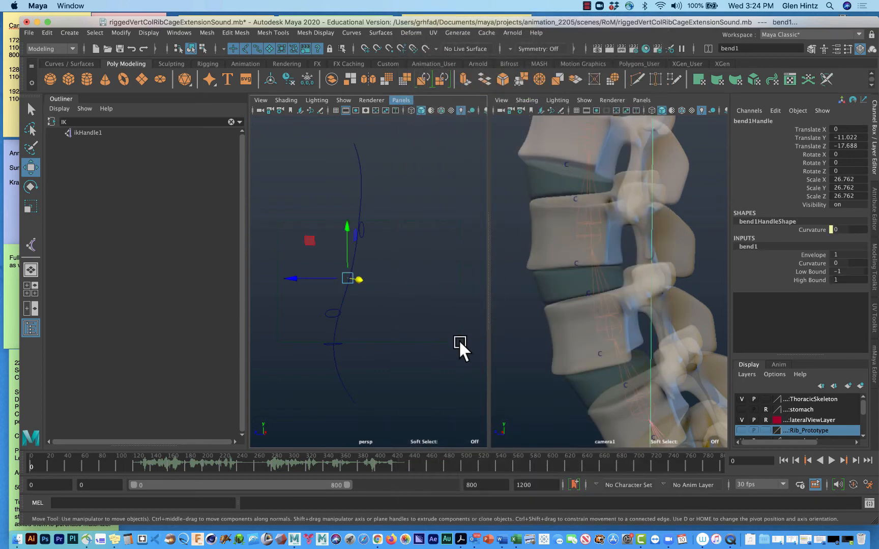
{"action": "left_click", "coordinate": [345, 100]}
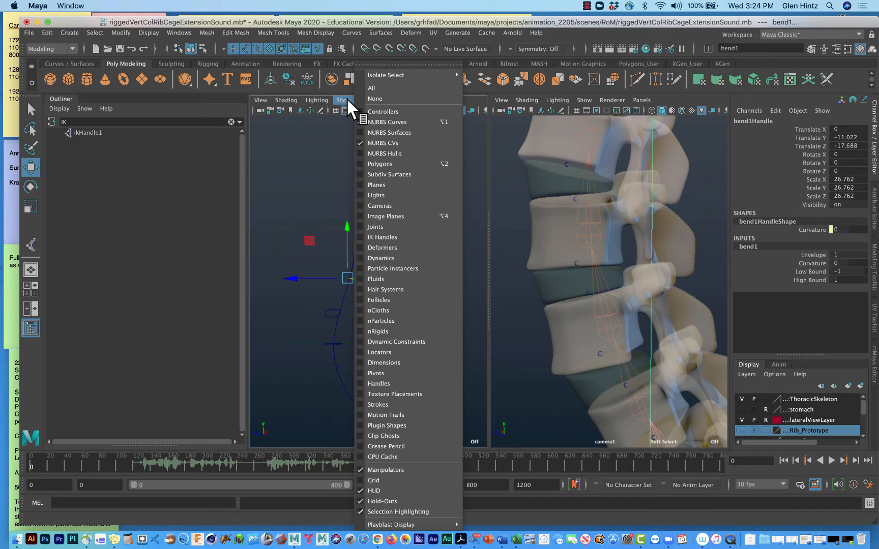
{"action": "left_click", "coordinate": [389, 245]}
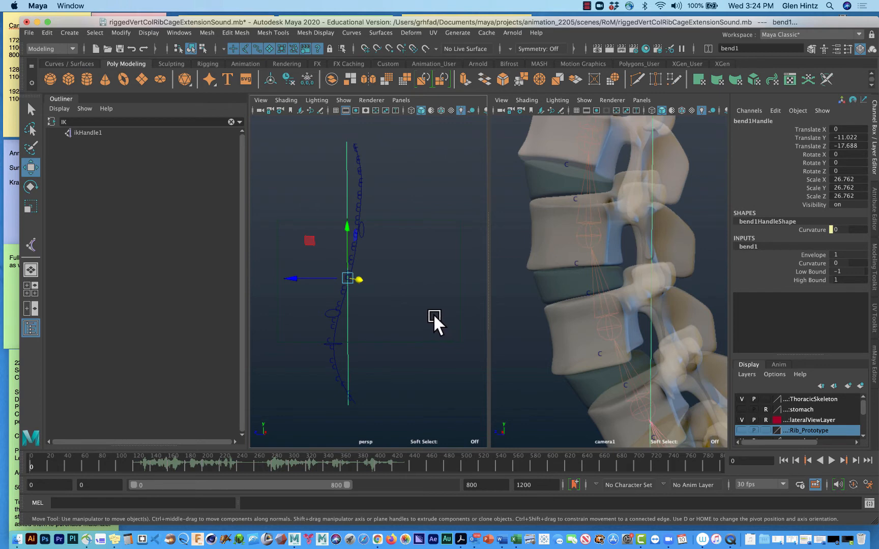
Set the bend handle's Rotate Y to 90 and move it down the spine to a Translate Y of about -34.6.
{"action": "key", "text": "e"}
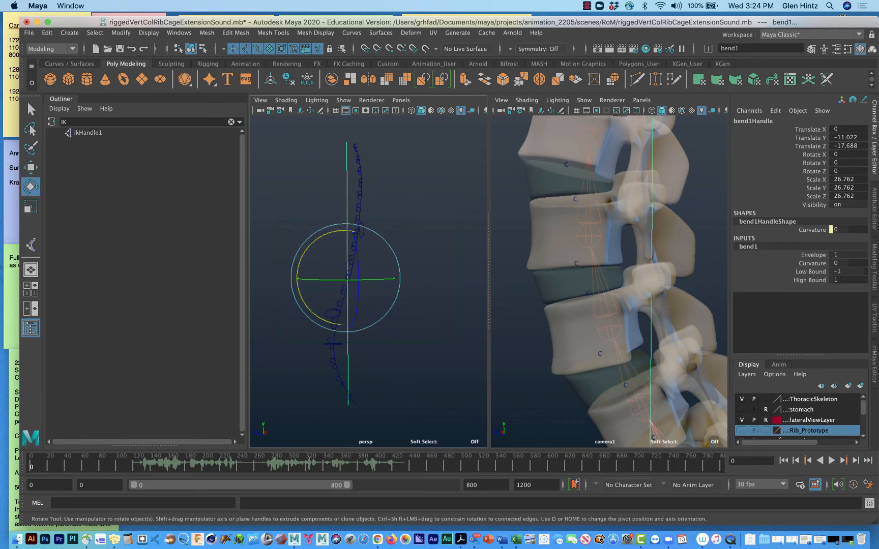
{"action": "double_click", "coordinate": [851, 162]}
{"action": "type", "text": "90"}
{"action": "key", "text": "Return"}
{"action": "key", "text": "w"}
{"action": "left_click_drag", "start_coordinate": [343, 225], "coordinate": [343, 341]}
Shorten the bend's range with its manipulators to a High Bound of about 0.624 and a Low Bound of 0.
{"action": "key", "text": "t"}
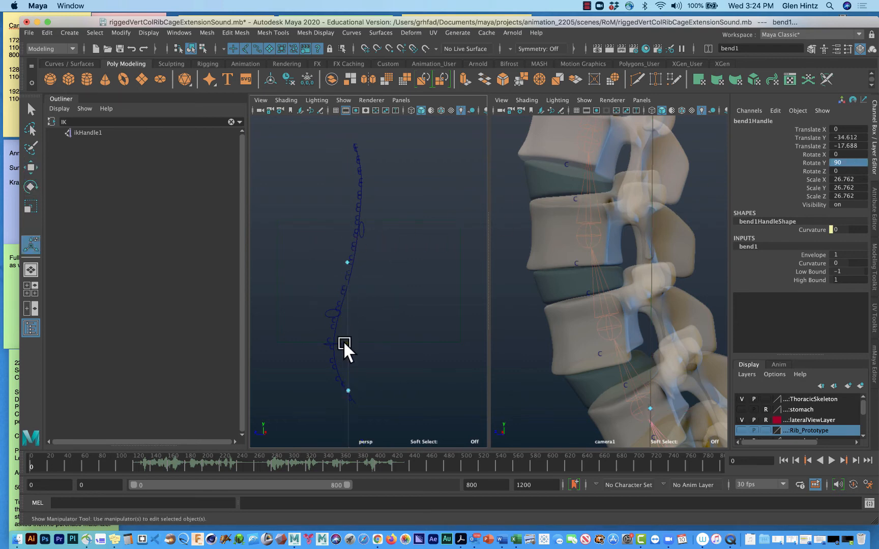
{"action": "left_click_drag", "start_coordinate": [348, 261], "coordinate": [345, 307]}
{"action": "middle_click_drag", "start_coordinate": [390, 308], "coordinate": [389, 233], "text": "alt"}
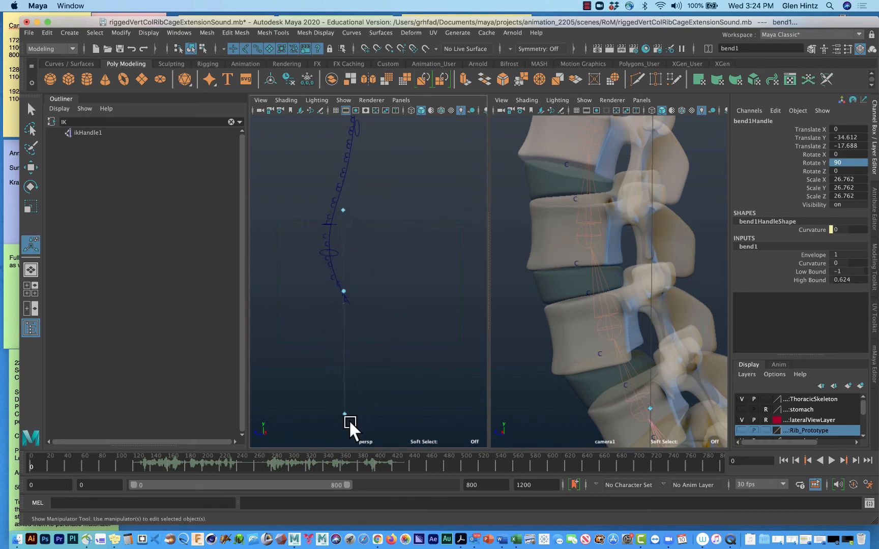
{"action": "left_click_drag", "start_coordinate": [345, 414], "coordinate": [347, 302]}
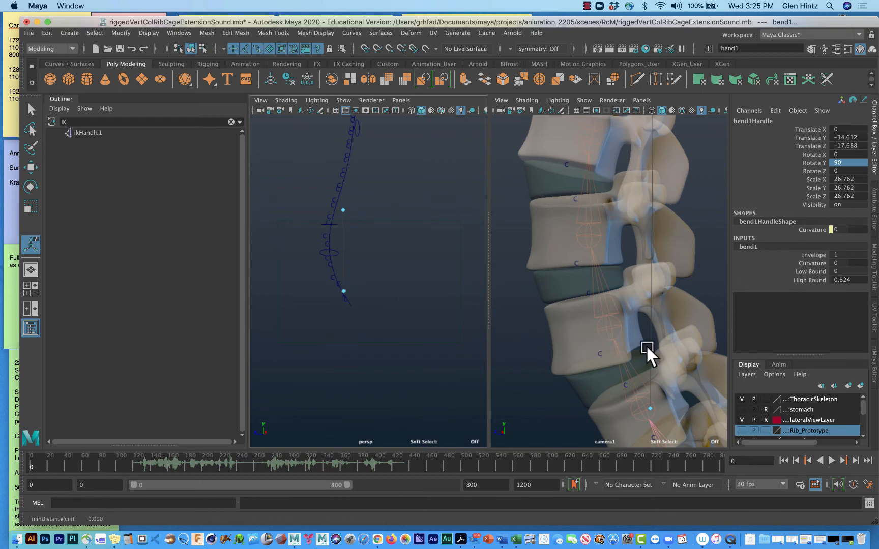
Try varying the bend deformer's Curvature to flex the lower spine.
{"action": "right_click_drag", "start_coordinate": [651, 331], "coordinate": [595, 261], "text": "alt"}
{"action": "middle_click_drag", "start_coordinate": [596, 261], "coordinate": [572, 193], "text": "alt"}
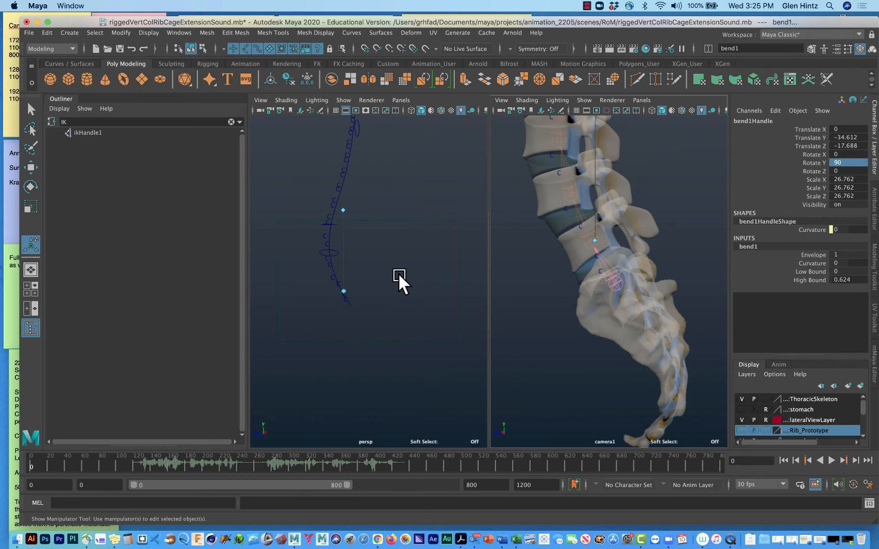
{"action": "left_click", "coordinate": [344, 287]}
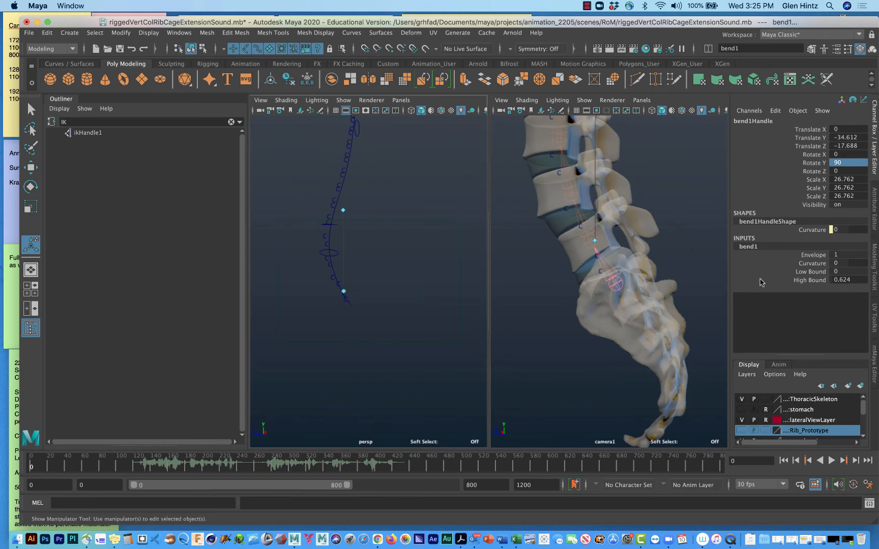
{"action": "left_click", "coordinate": [802, 269]}
{"action": "left_click", "coordinate": [806, 262]}
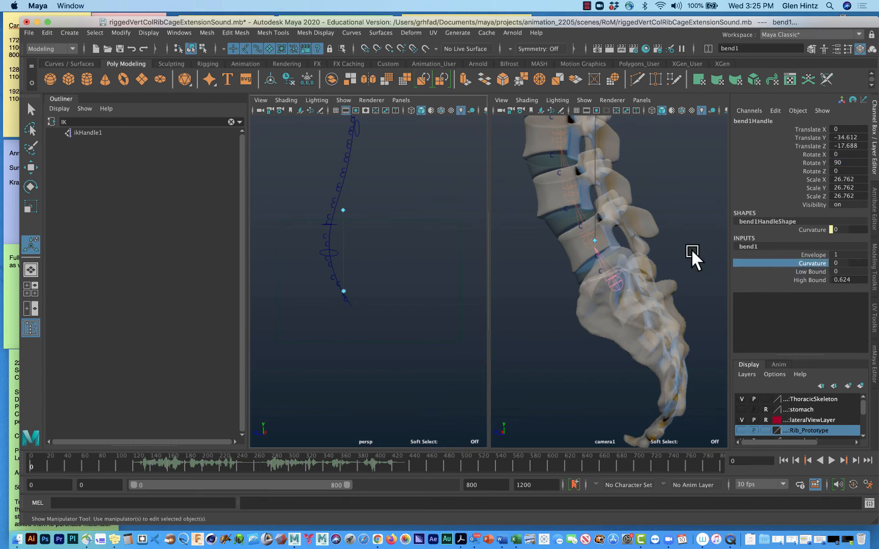
{"action": "middle_click_drag", "start_coordinate": [689, 247], "coordinate": [711, 250]}
{"action": "middle_click_drag", "start_coordinate": [573, 267], "coordinate": [609, 245]}
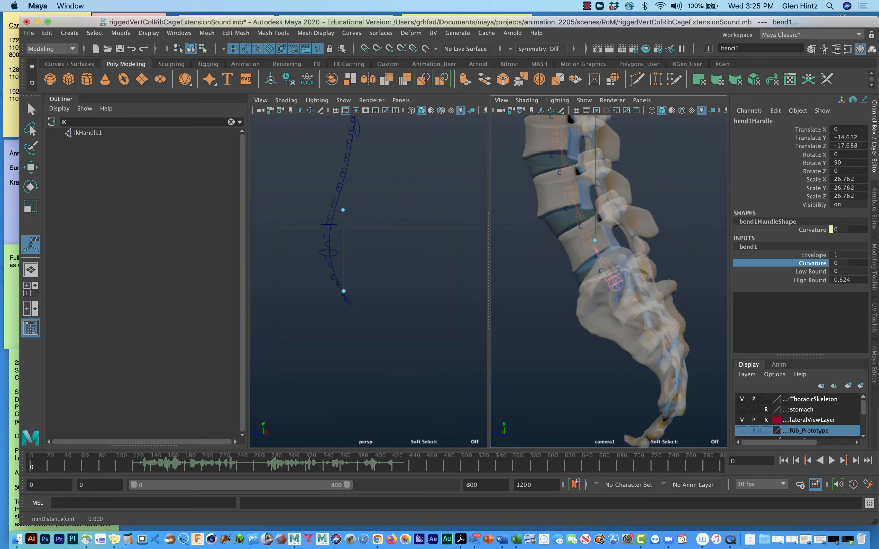
Try a High Bound of 0 on the bend deformer and undo the change.
{"action": "left_click", "coordinate": [859, 280]}
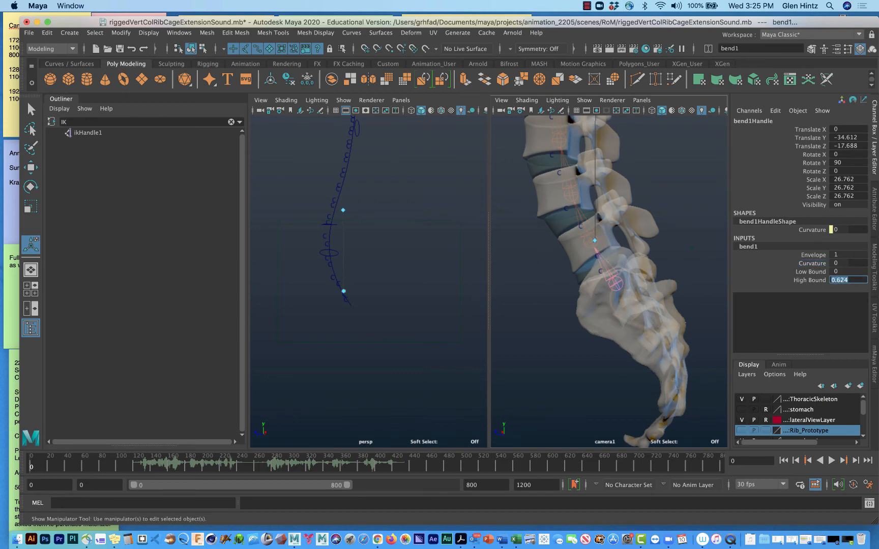
{"action": "type", "text": "0"}
{"action": "key", "text": "Return"}
{"action": "key", "text": "super+z"}
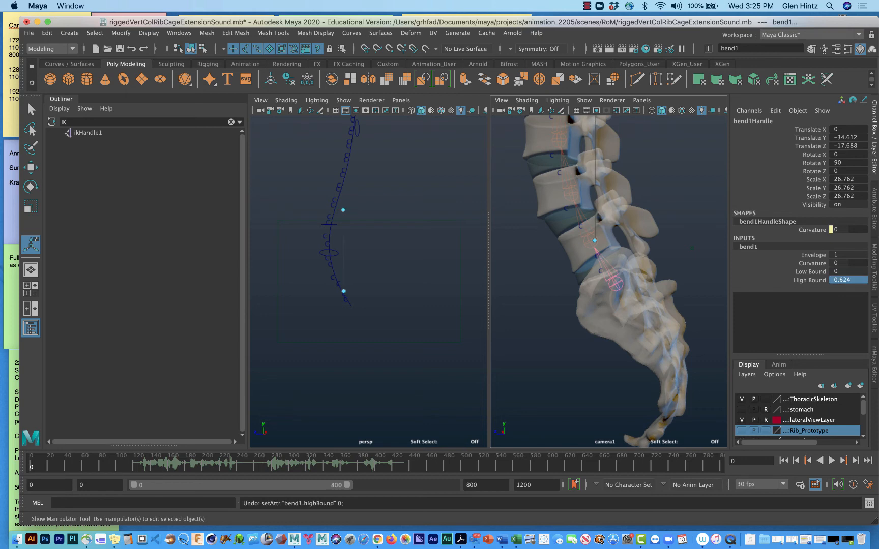
Try a Low Bound of -2 on the bend deformer.
{"action": "left_click", "coordinate": [855, 271]}
{"action": "left_click", "coordinate": [856, 271]}
{"action": "key", "text": "BackSpace"}
{"action": "type", "text": "-2"}
{"action": "key", "text": "Return"}
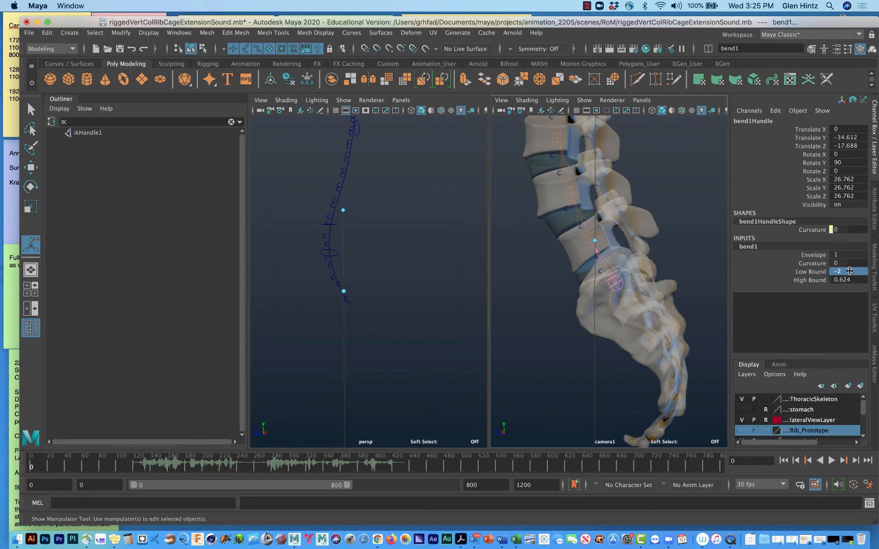
Set the bend deformer's Low Bound to -0.2.
{"action": "left_click", "coordinate": [848, 271]}
{"action": "left_click", "coordinate": [834, 271]}
{"action": "type", "text": "0."}
{"action": "key", "text": "Return"}
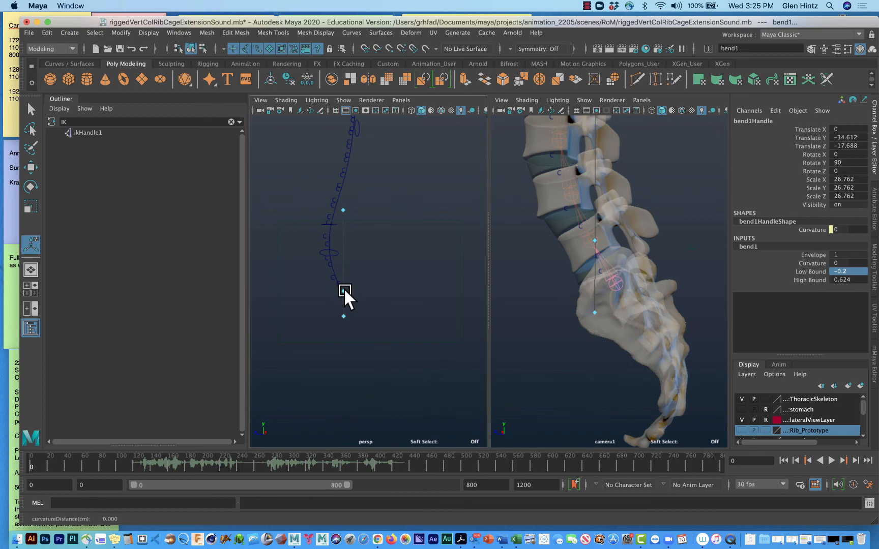
Flex the spine to a Curvature of about -165 and move the bend handle to about -35.4 in Translate Y and -19.1 in Translate Z.
{"action": "left_click_drag", "start_coordinate": [343, 287], "coordinate": [266, 297]}
{"action": "key", "text": "w"}
{"action": "left_click_drag", "start_coordinate": [386, 293], "coordinate": [394, 287]}
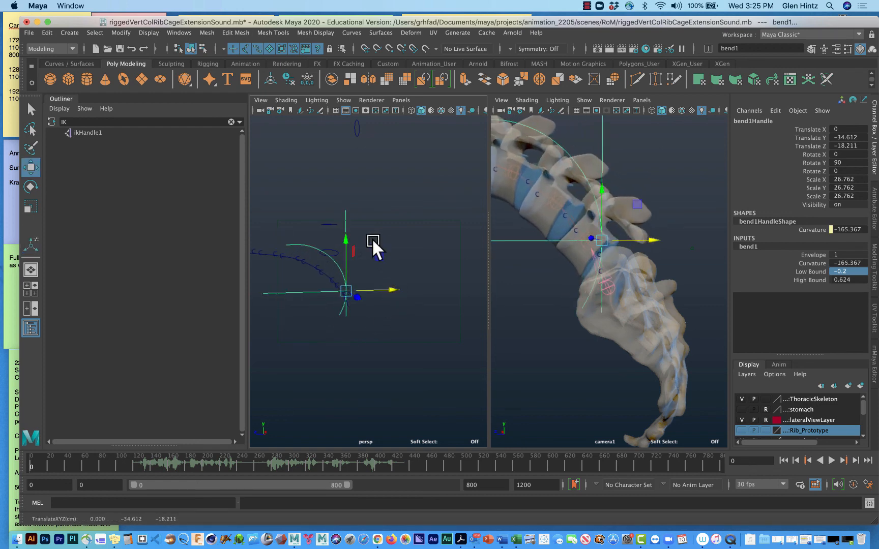
{"action": "left_click_drag", "start_coordinate": [344, 237], "coordinate": [343, 241]}
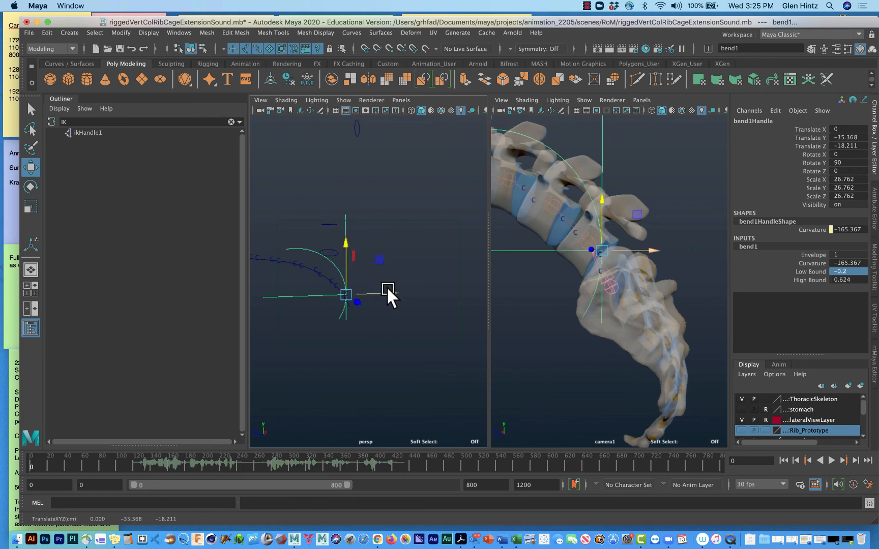
{"action": "left_click_drag", "start_coordinate": [387, 289], "coordinate": [391, 288]}
{"action": "left_click_drag", "start_coordinate": [391, 289], "coordinate": [391, 289]}
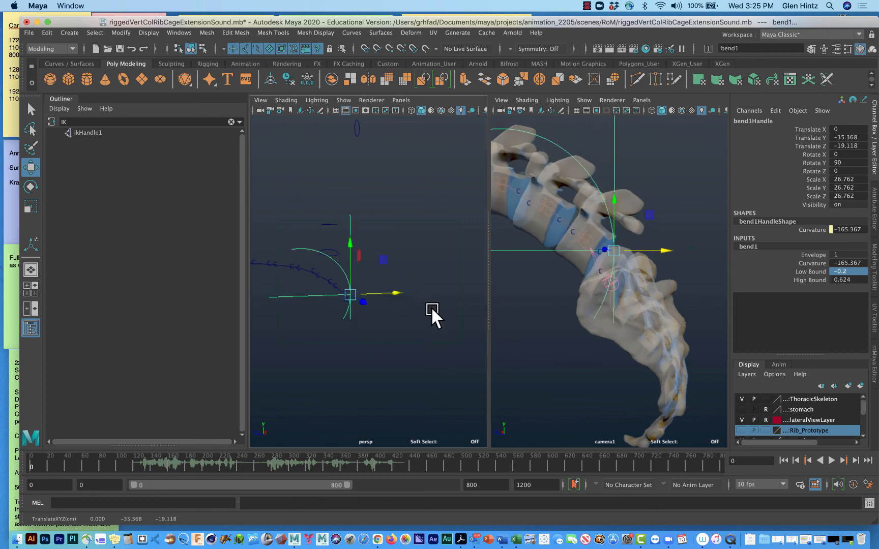
Reduce the spine's bend with the deformer's curvature manipulator to a Curvature of about -37.
{"action": "key", "text": "t"}
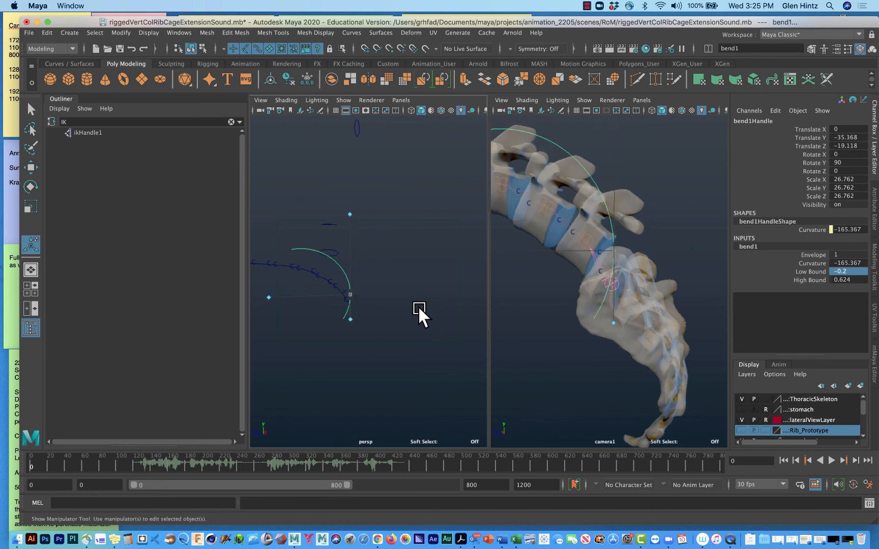
{"action": "left_click_drag", "start_coordinate": [270, 295], "coordinate": [330, 301]}
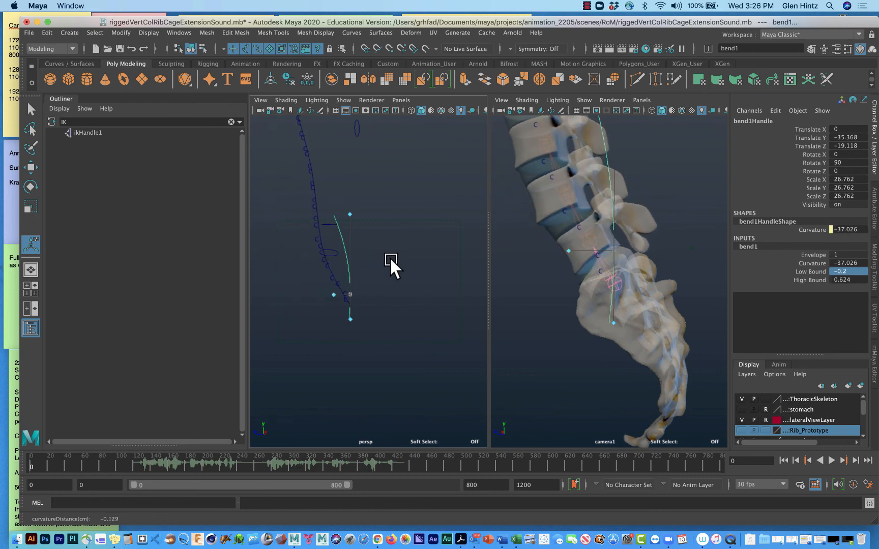